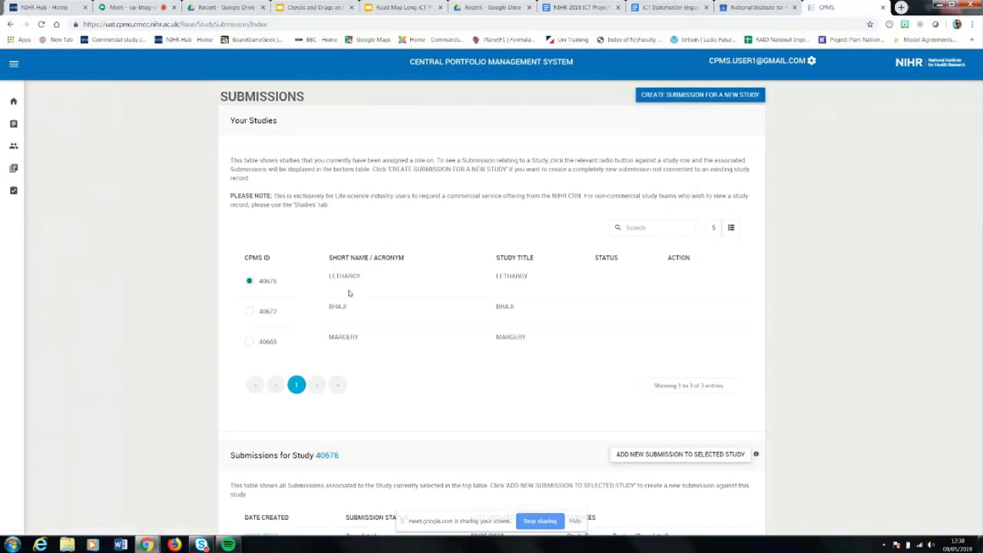
Step: Open the LETHARGY (study 40676) submission and view its Study Resources answers
{"action": "scroll", "coordinate": [330, 336], "scroll_direction": "down", "scroll_amount": 2}
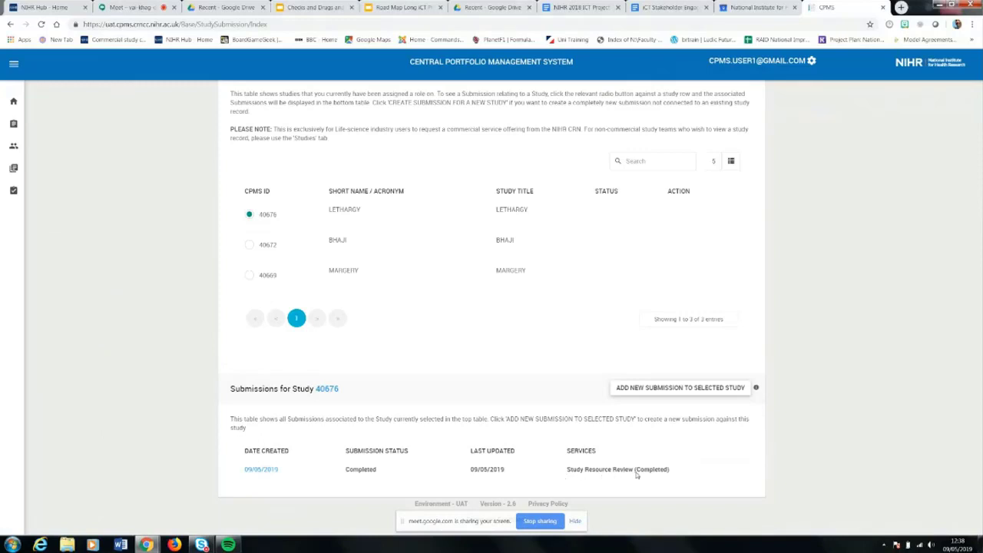
{"action": "left_click", "coordinate": [261, 470]}
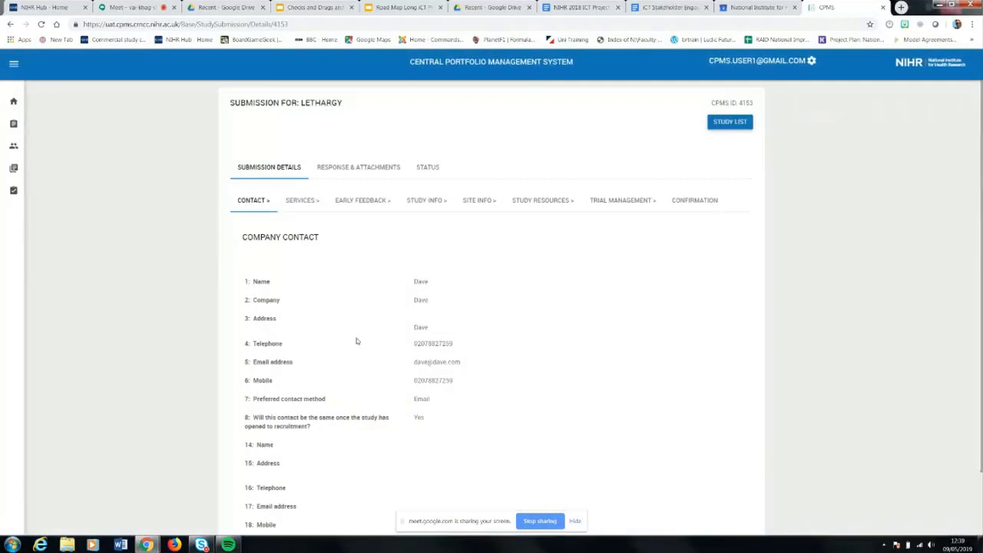
{"action": "left_click", "coordinate": [538, 202]}
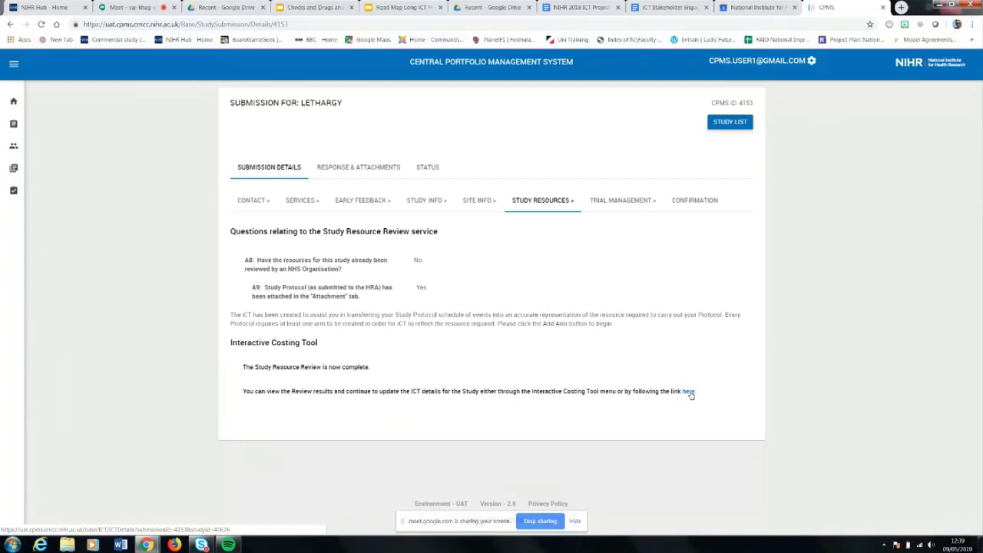
Step: Open the LETHARGY study's costing details from the Interactive Costing Tool list
{"action": "left_click", "coordinate": [17, 198]}
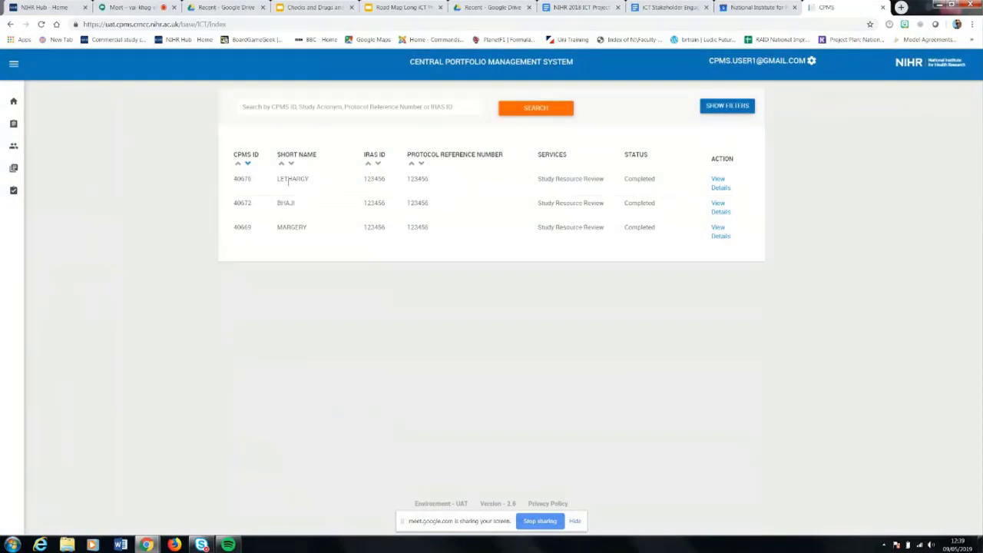
{"action": "left_click", "coordinate": [721, 187]}
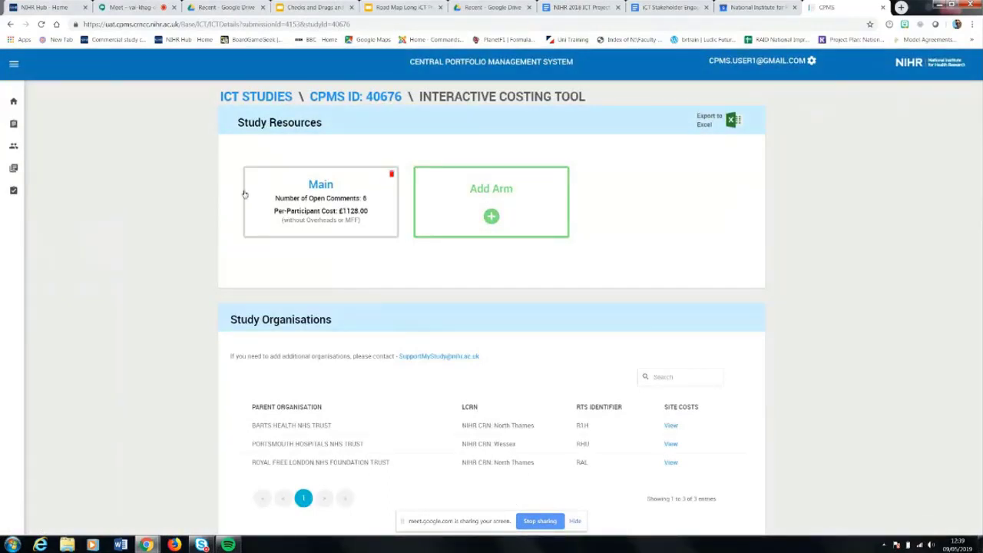
Step: In the Main arm, accept the reviewer's comment on the added Telephone F/U visit
{"action": "mouse_move", "coordinate": [321, 201]}
{"action": "left_click", "coordinate": [320, 188]}
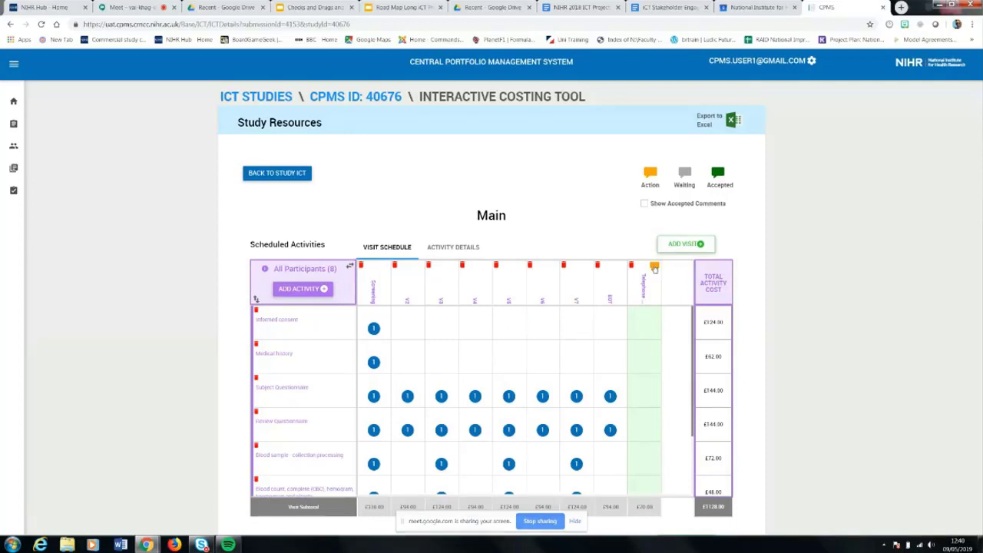
{"action": "left_click", "coordinate": [654, 267]}
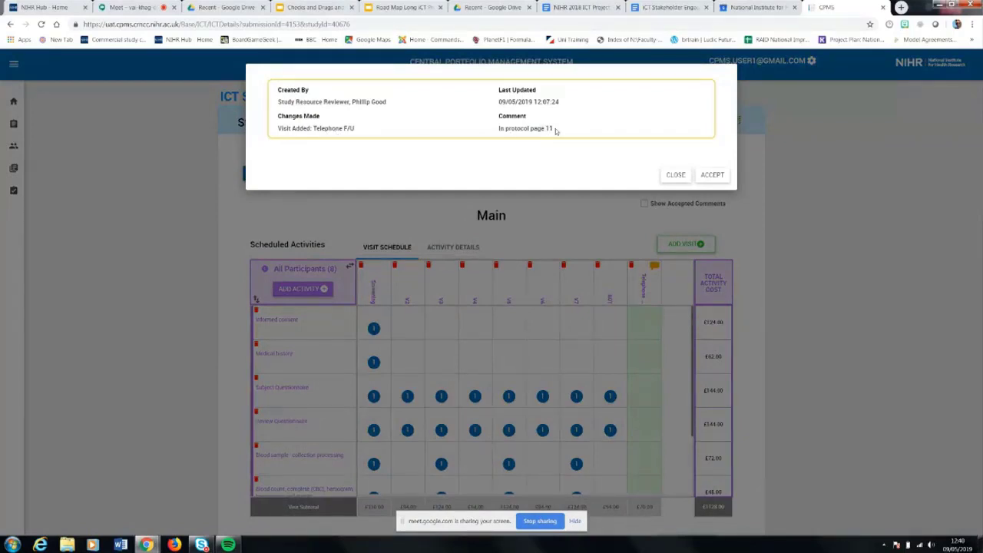
{"action": "left_click", "coordinate": [711, 176]}
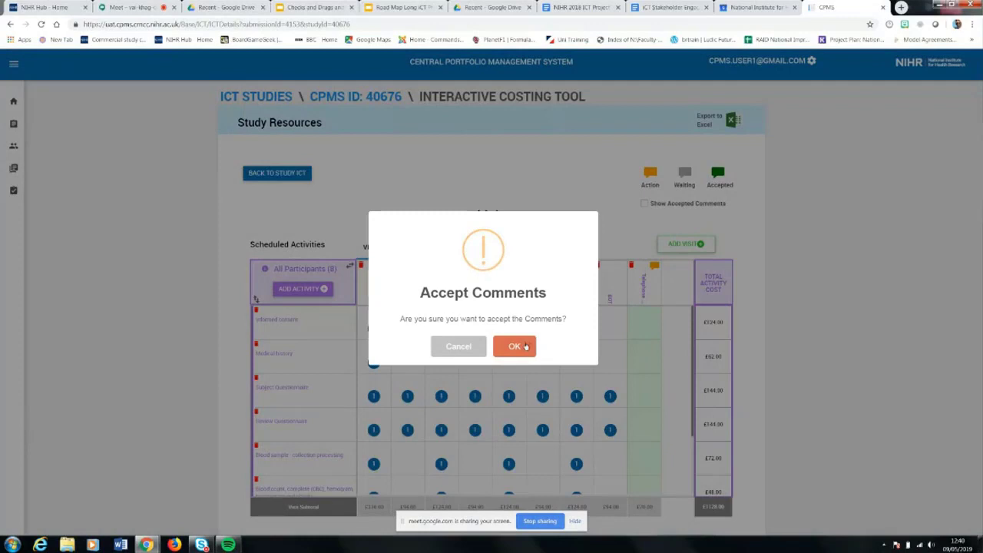
{"action": "left_click", "coordinate": [523, 346]}
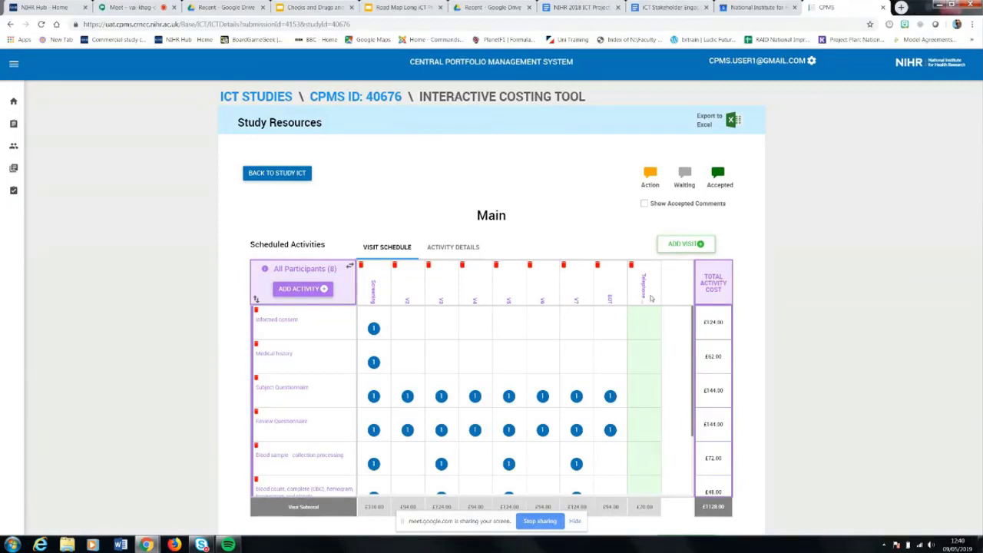
Step: Accept the reviewer comments on the CRF completion and Telephone Call entries
{"action": "mouse_move", "coordinate": [644, 361]}
{"action": "scroll", "coordinate": [634, 359], "scroll_direction": "down", "scroll_amount": 1}
{"action": "scroll", "coordinate": [630, 359], "scroll_direction": "down", "scroll_amount": 1}
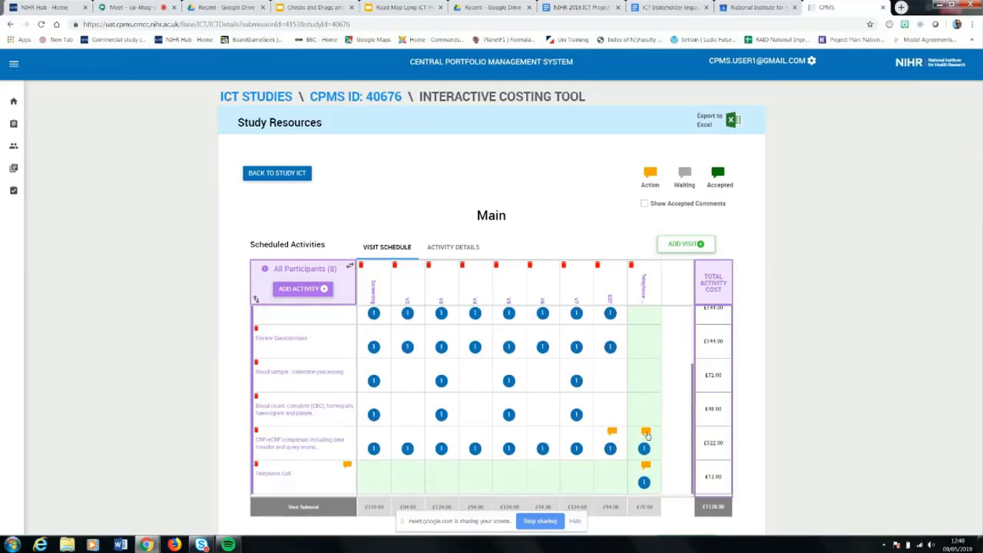
{"action": "left_click", "coordinate": [647, 436]}
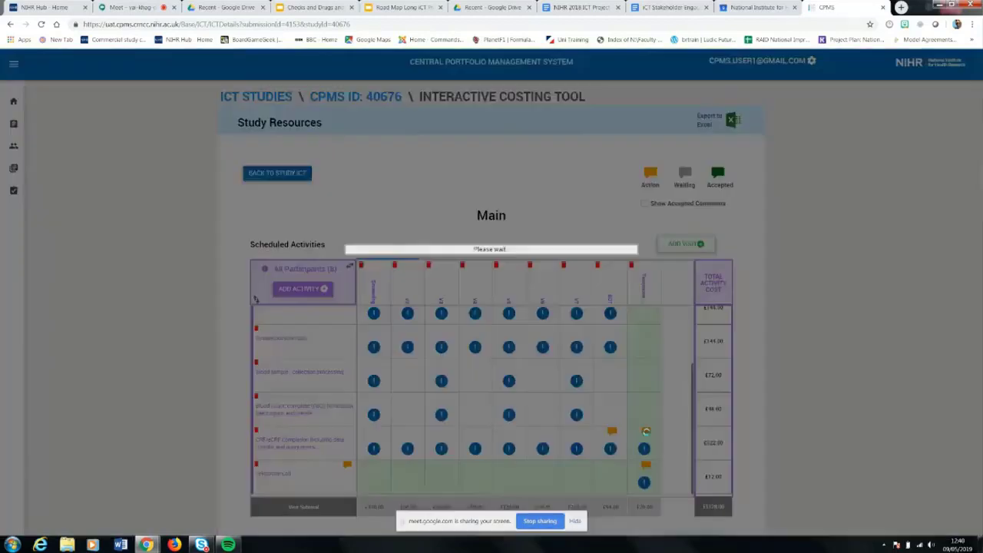
{"action": "left_click", "coordinate": [719, 180]}
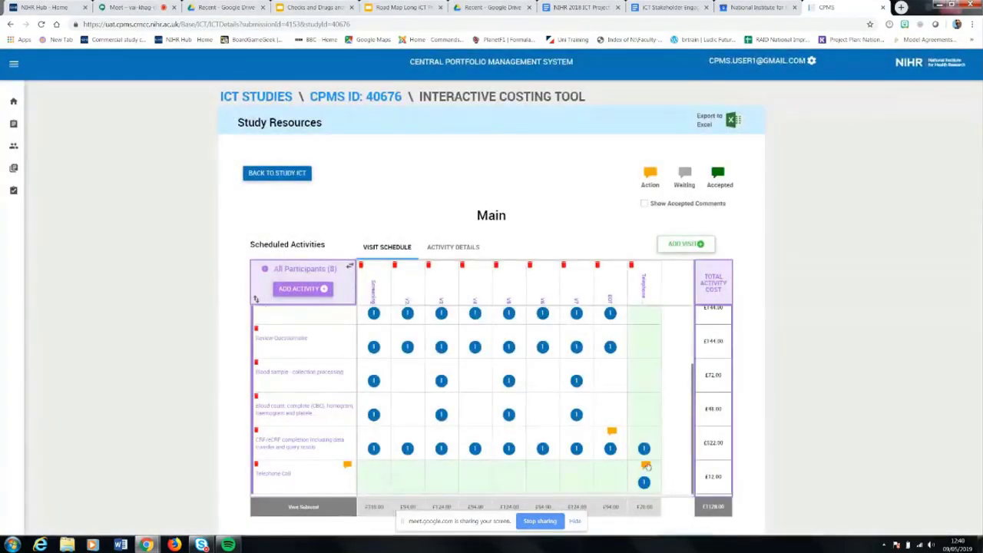
{"action": "left_click", "coordinate": [646, 466]}
{"action": "left_click", "coordinate": [711, 173]}
{"action": "left_click", "coordinate": [515, 347]}
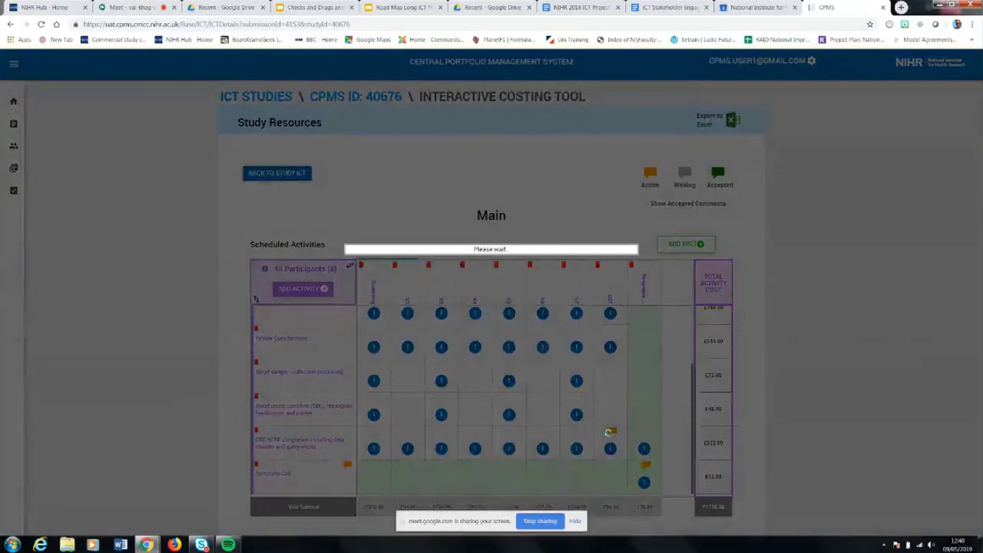
{"action": "left_click", "coordinate": [611, 431]}
{"action": "left_click", "coordinate": [712, 175]}
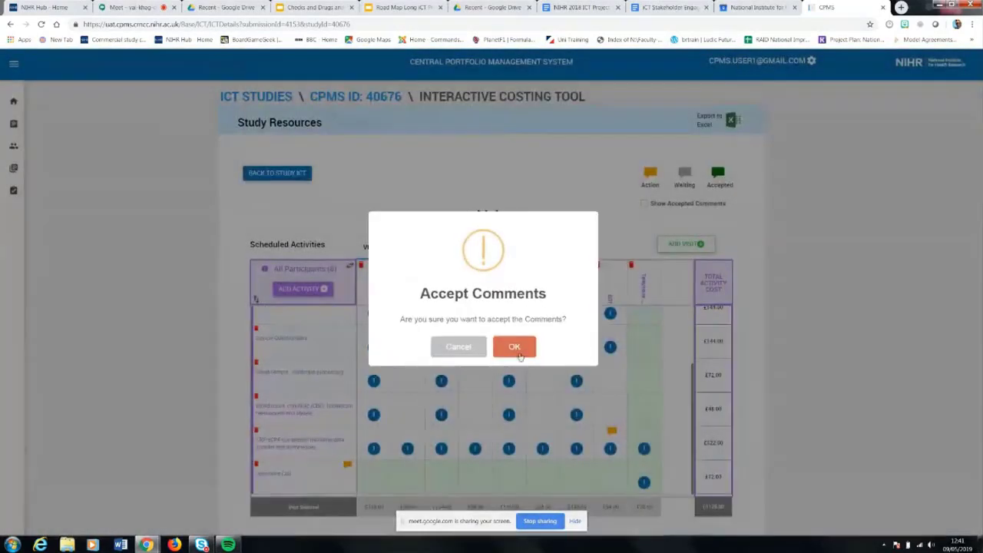
Step: Accept the remaining grid comment and the unscheduled phone call activity's comment
{"action": "left_click", "coordinate": [512, 346]}
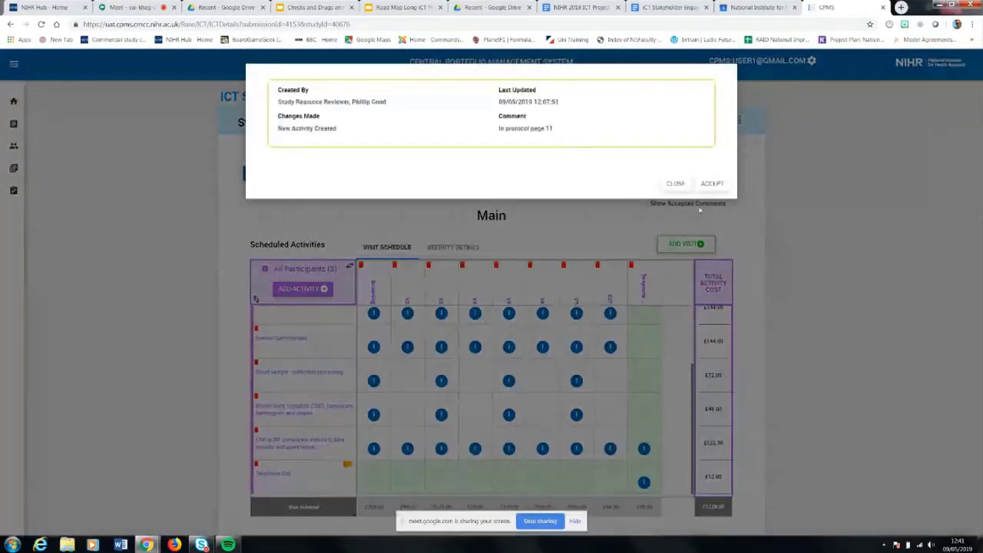
{"action": "left_click", "coordinate": [713, 184]}
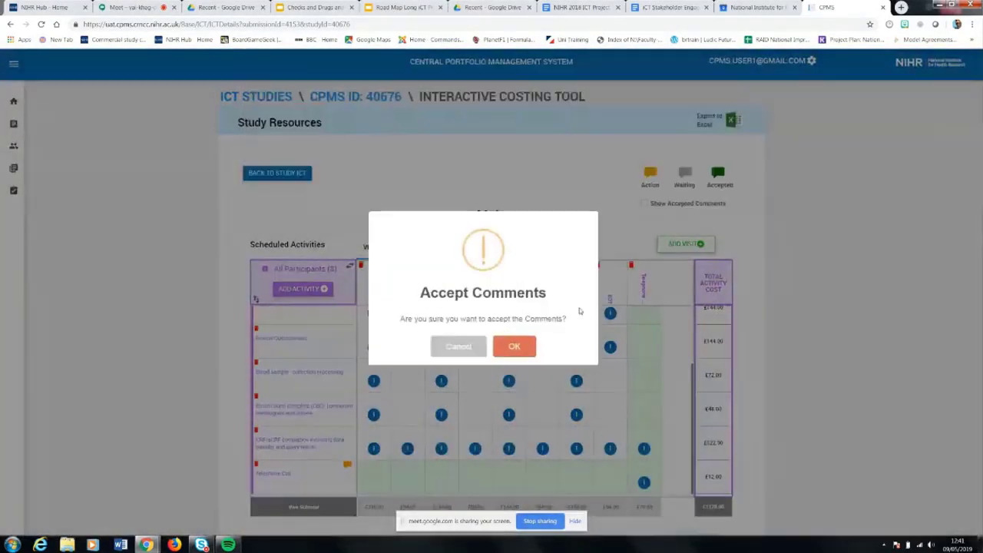
{"action": "left_click", "coordinate": [512, 347]}
{"action": "scroll", "coordinate": [508, 354], "scroll_direction": "down", "scroll_amount": 2}
{"action": "scroll", "coordinate": [509, 353], "scroll_direction": "down", "scroll_amount": 3}
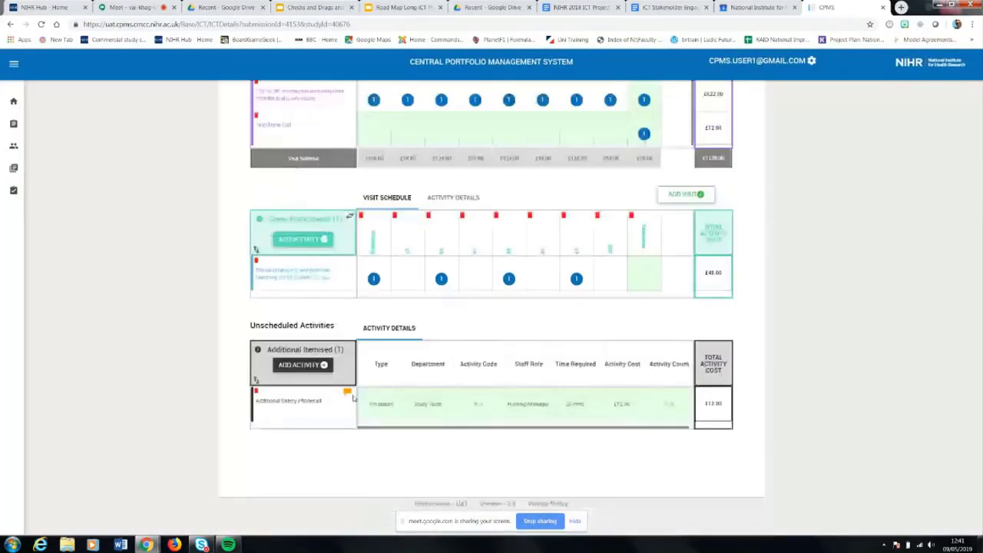
{"action": "left_click", "coordinate": [347, 392]}
{"action": "left_click", "coordinate": [708, 190]}
{"action": "left_click", "coordinate": [528, 346]}
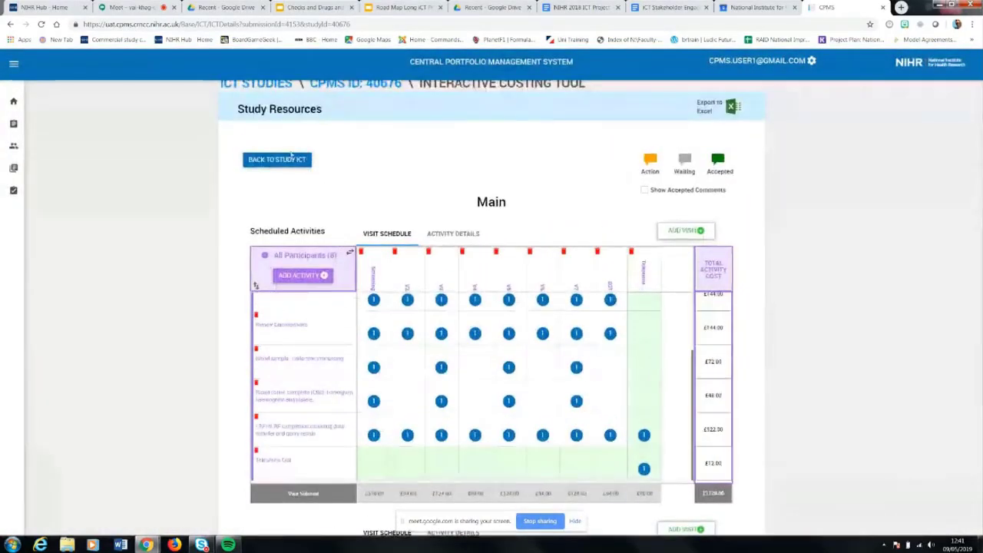
Step: Reopen Main, toggle Show Accepted Comments on and off, and return to the study overview
{"action": "left_click", "coordinate": [281, 164]}
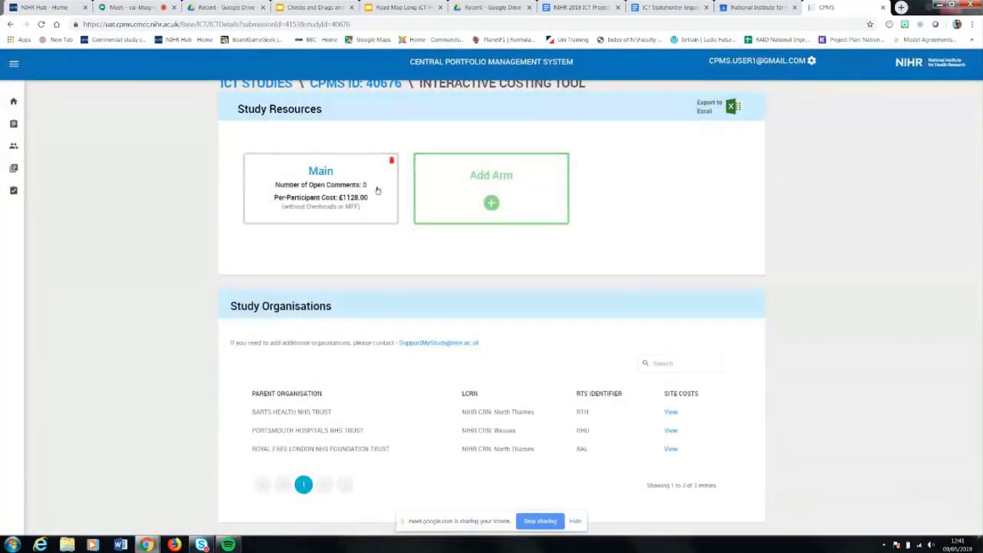
{"action": "left_click", "coordinate": [321, 173]}
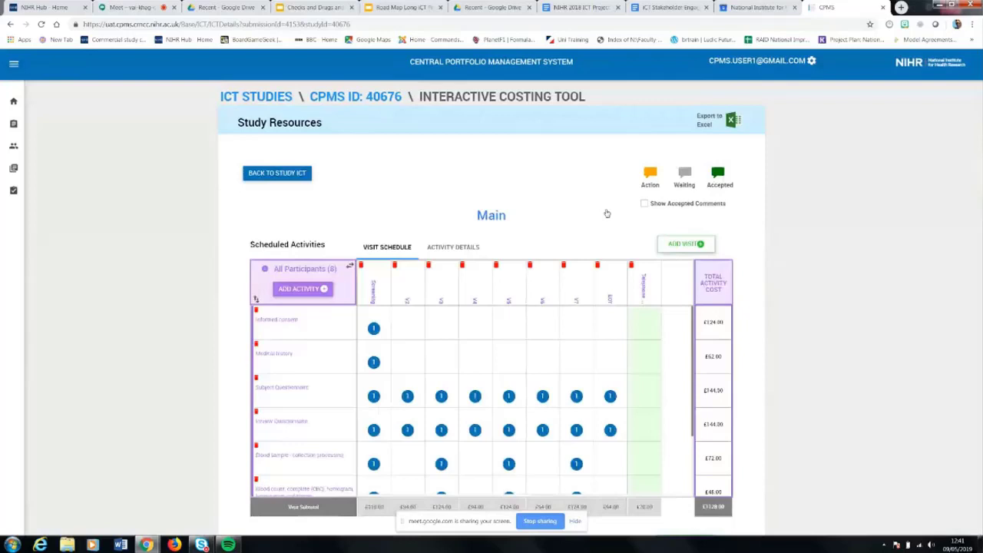
{"action": "left_click", "coordinate": [645, 204]}
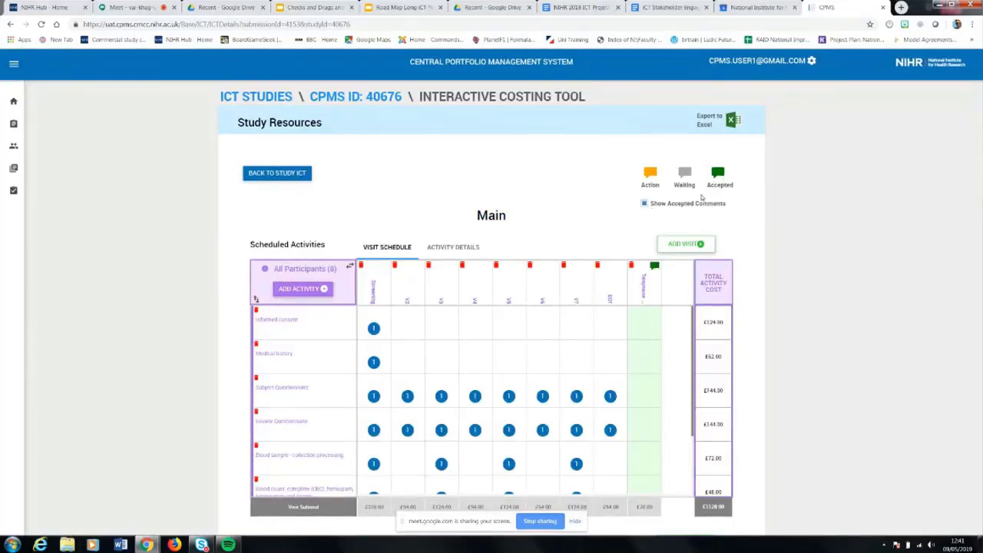
{"action": "left_click", "coordinate": [645, 204]}
{"action": "left_click", "coordinate": [276, 175]}
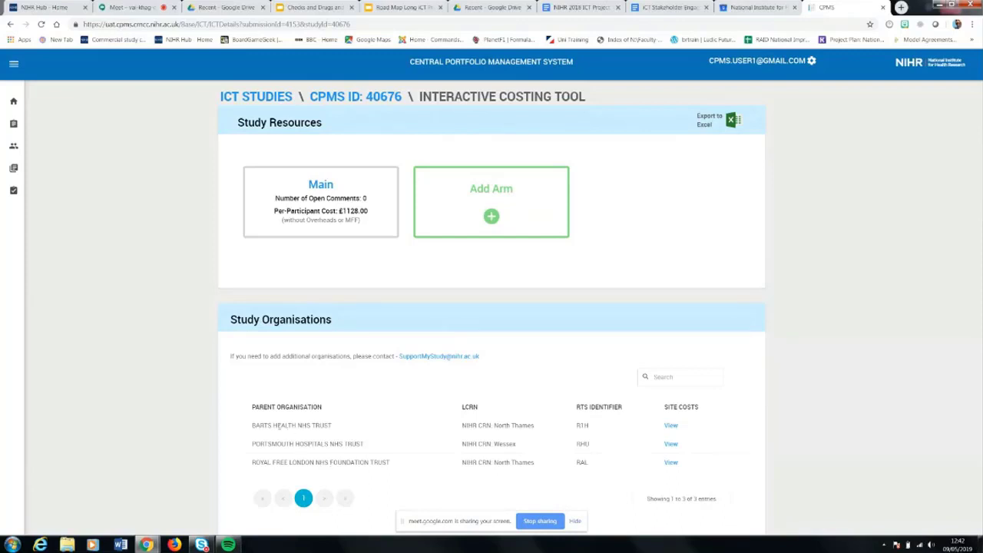
{"action": "left_click", "coordinate": [670, 429]}
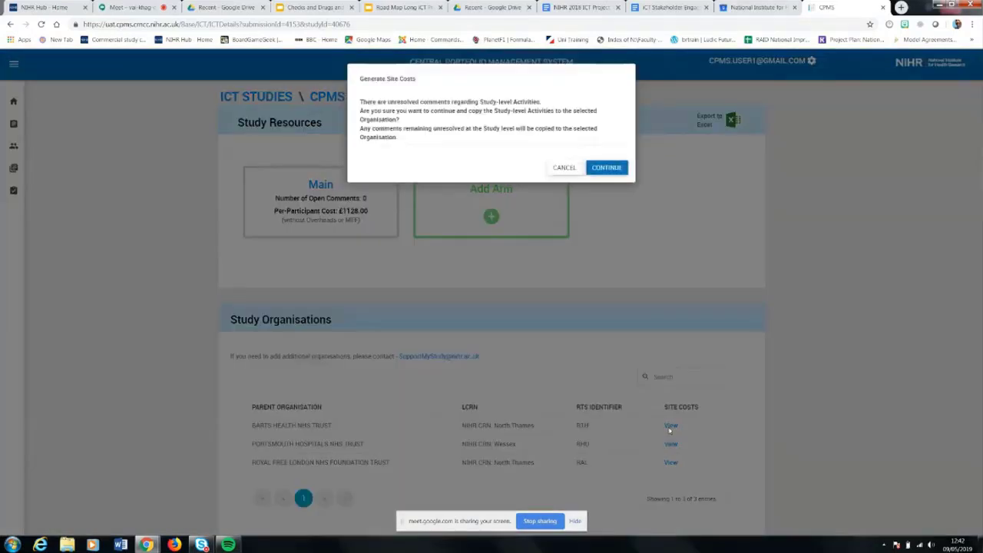
{"action": "left_click", "coordinate": [620, 169]}
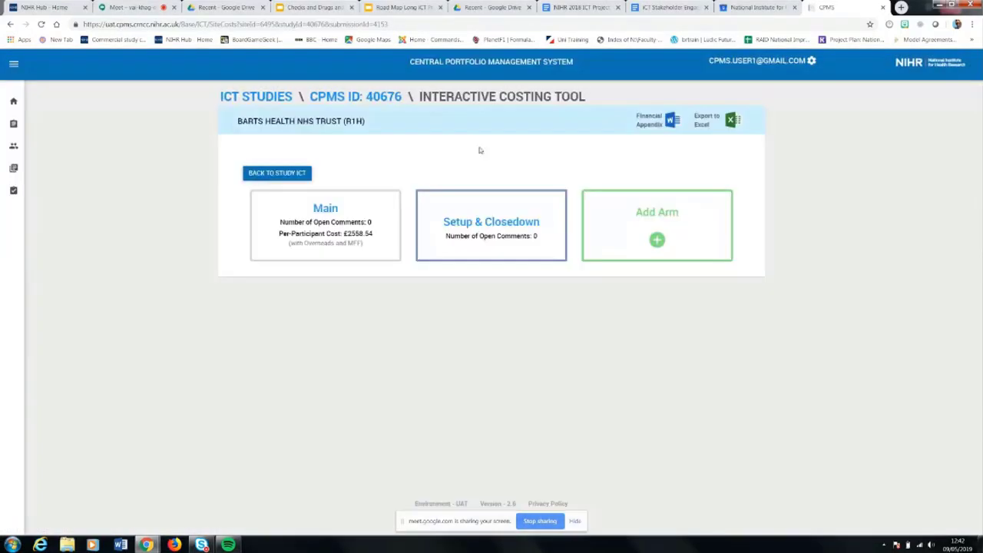
{"action": "left_click", "coordinate": [323, 213]}
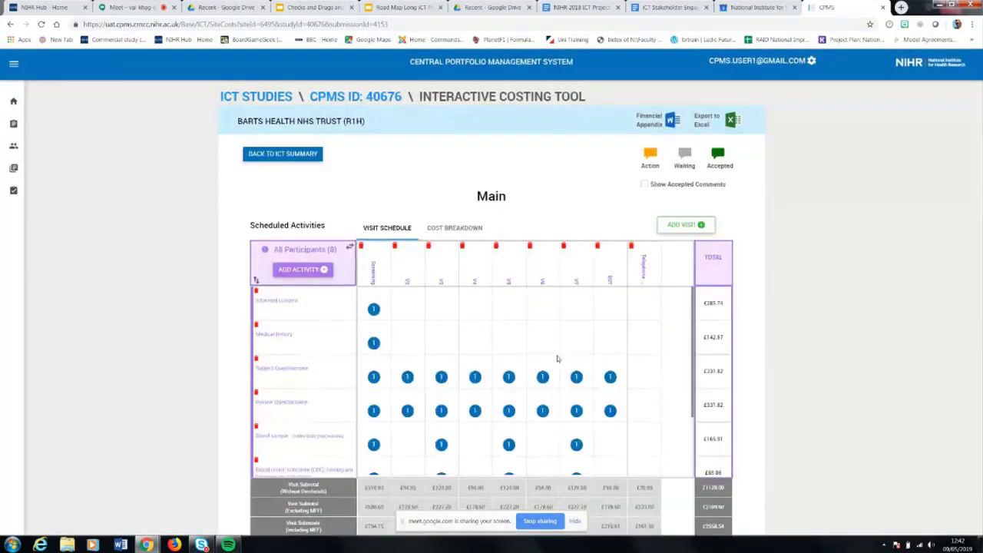
{"action": "scroll", "coordinate": [472, 400], "scroll_direction": "down", "scroll_amount": 1}
{"action": "scroll", "coordinate": [472, 400], "scroll_direction": "down", "scroll_amount": 1}
{"action": "scroll", "coordinate": [472, 399], "scroll_direction": "down", "scroll_amount": 1}
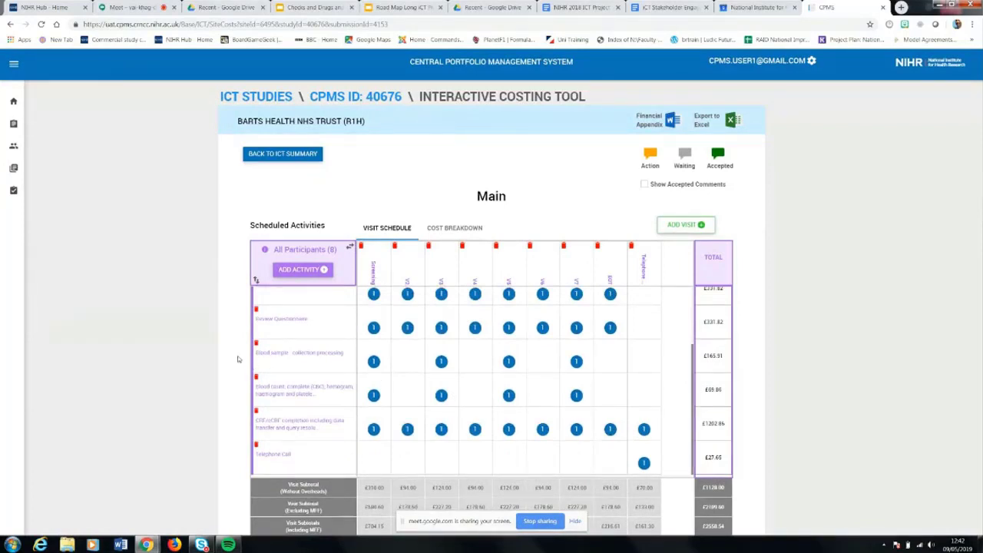
{"action": "scroll", "coordinate": [238, 356], "scroll_direction": "down", "scroll_amount": 1}
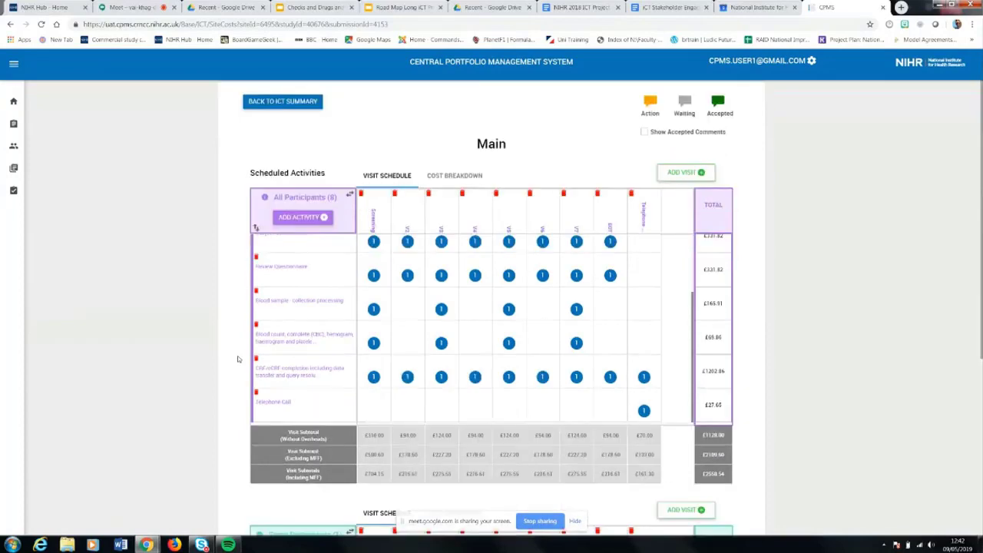
{"action": "scroll", "coordinate": [238, 356], "scroll_direction": "down", "scroll_amount": 1}
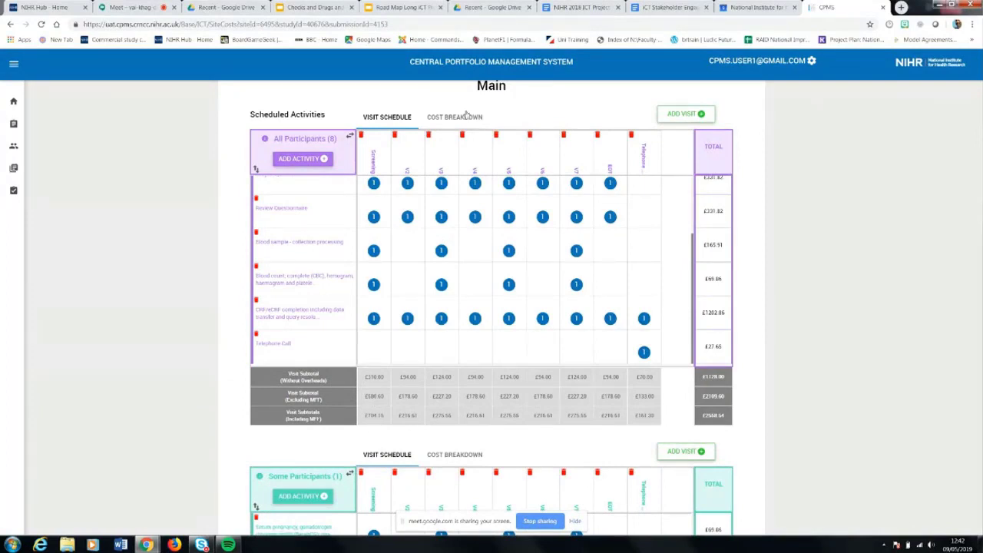
{"action": "left_click", "coordinate": [455, 119]}
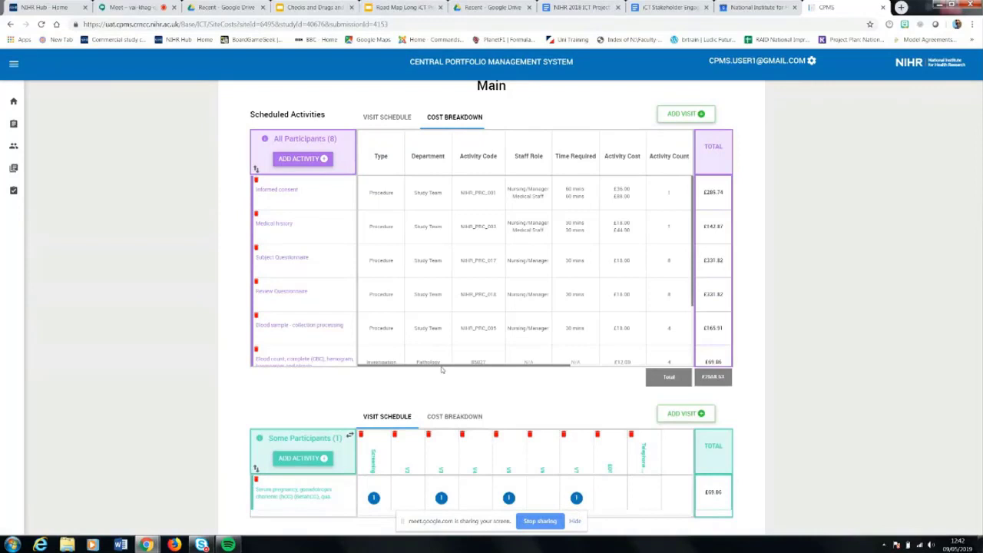
{"action": "left_click_drag", "start_coordinate": [449, 372], "coordinate": [507, 374]}
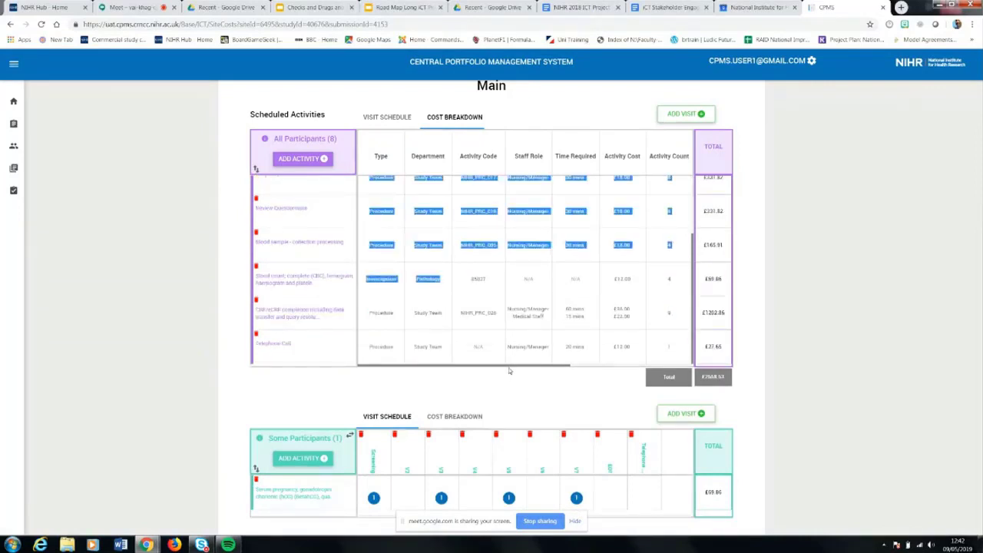
{"action": "left_click_drag", "start_coordinate": [508, 371], "coordinate": [648, 376]}
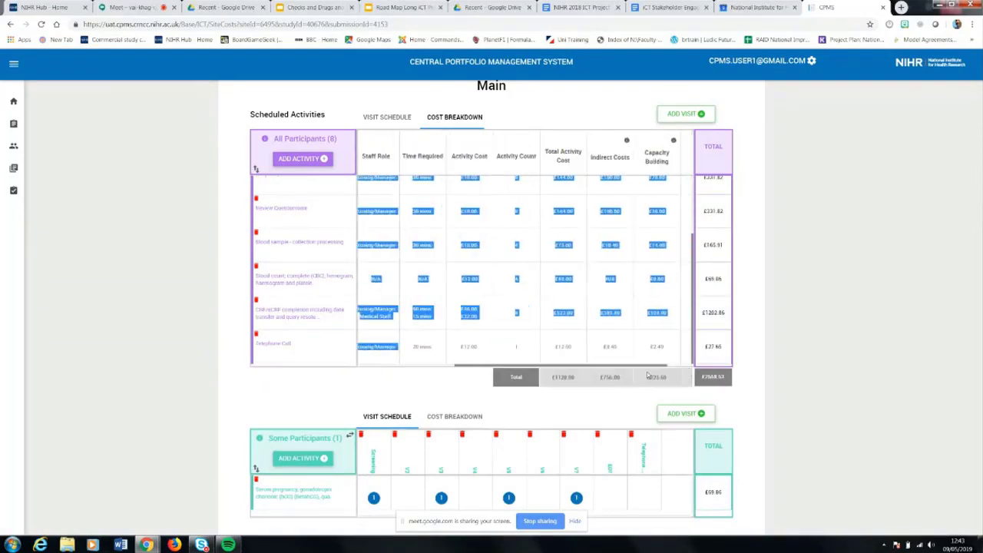
{"action": "scroll", "coordinate": [637, 253], "scroll_direction": "up", "scroll_amount": 2}
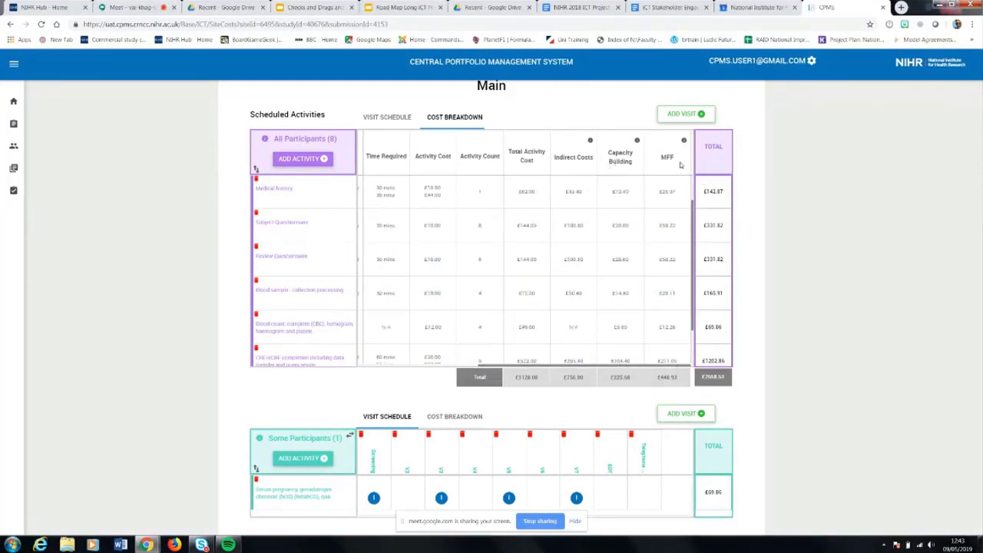
{"action": "left_click", "coordinate": [389, 118]}
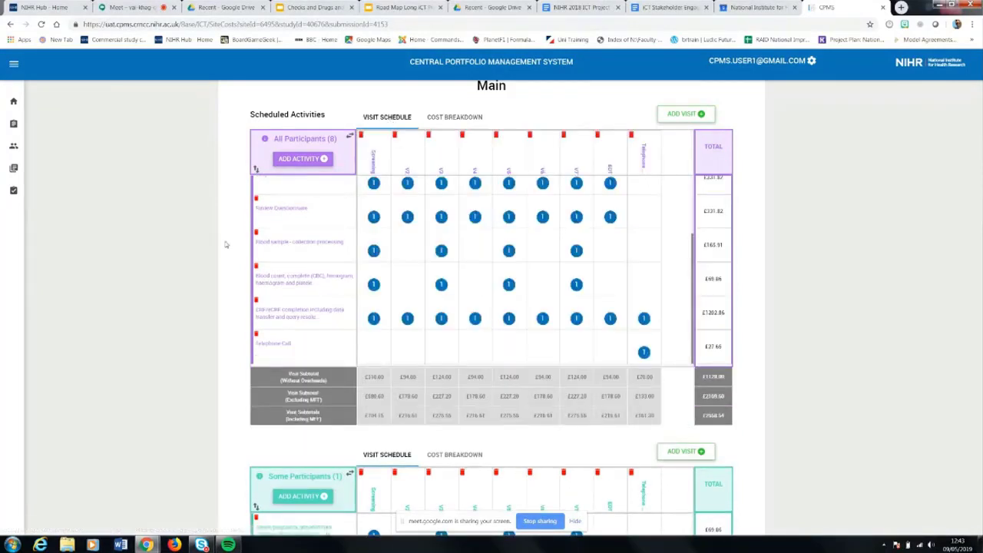
{"action": "scroll", "coordinate": [226, 247], "scroll_direction": "down", "scroll_amount": 3}
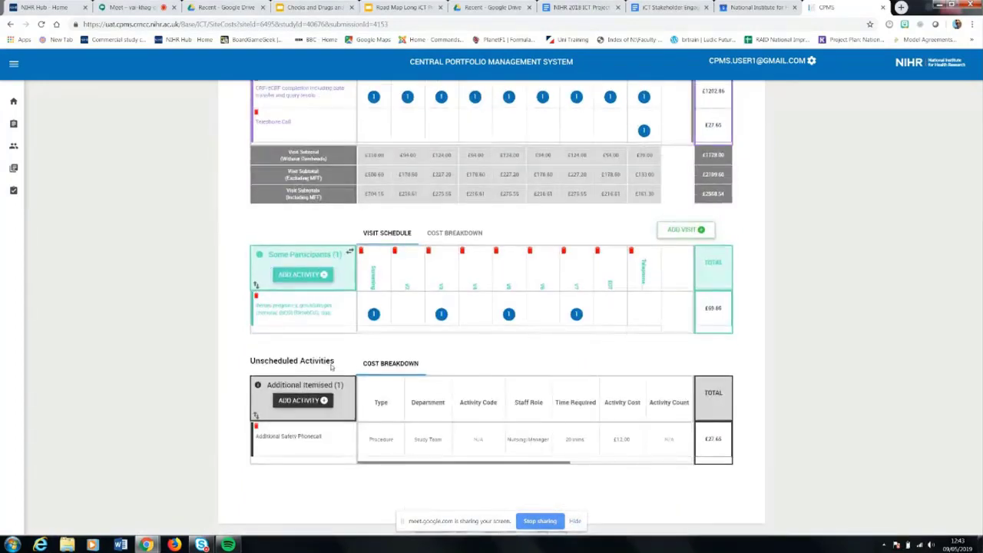
{"action": "scroll", "coordinate": [233, 188], "scroll_direction": "up", "scroll_amount": 2}
{"action": "scroll", "coordinate": [232, 189], "scroll_direction": "up", "scroll_amount": 5}
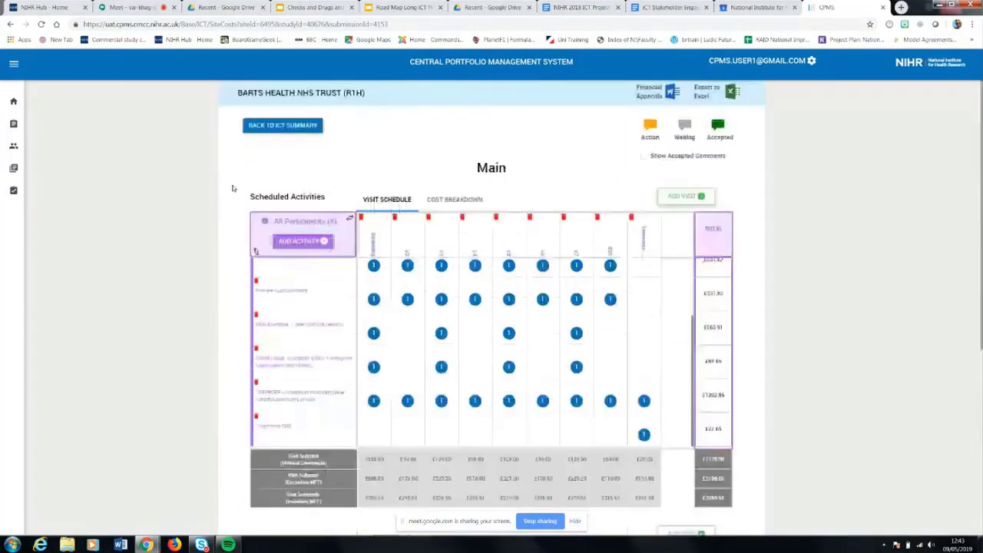
Step: Open Barts Health's Setup & Closedown arm and start a new activity entry
{"action": "left_click", "coordinate": [292, 156]}
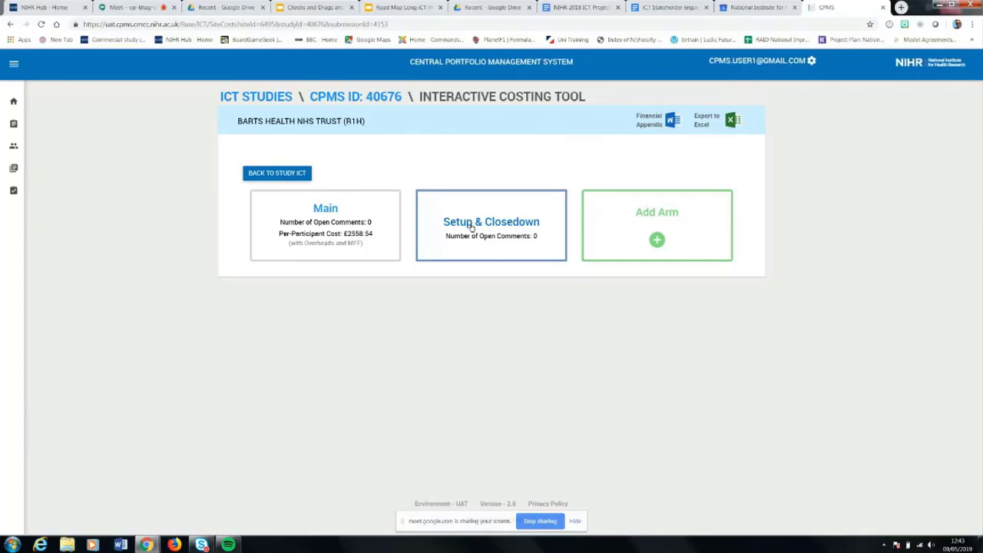
{"action": "left_click", "coordinate": [473, 227]}
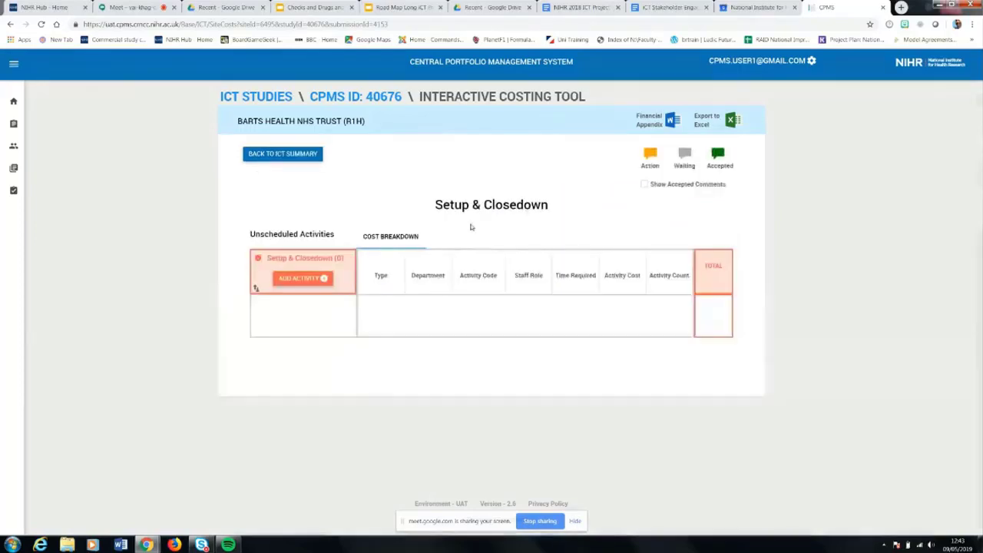
{"action": "left_click", "coordinate": [307, 279]}
Step: Try the Cardiovascular Setup activity, then discard that entry
{"action": "left_click", "coordinate": [134, 149]}
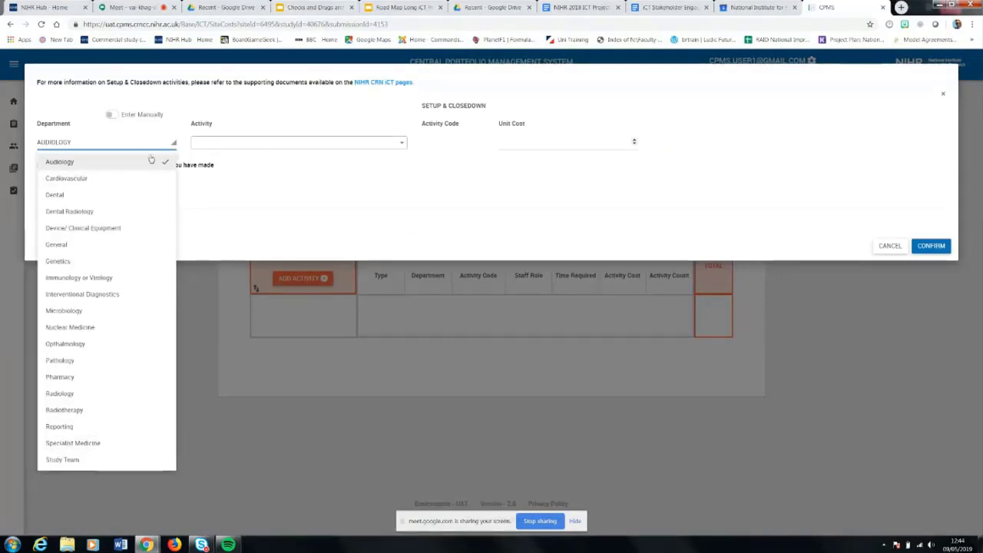
{"action": "left_click", "coordinate": [107, 178]}
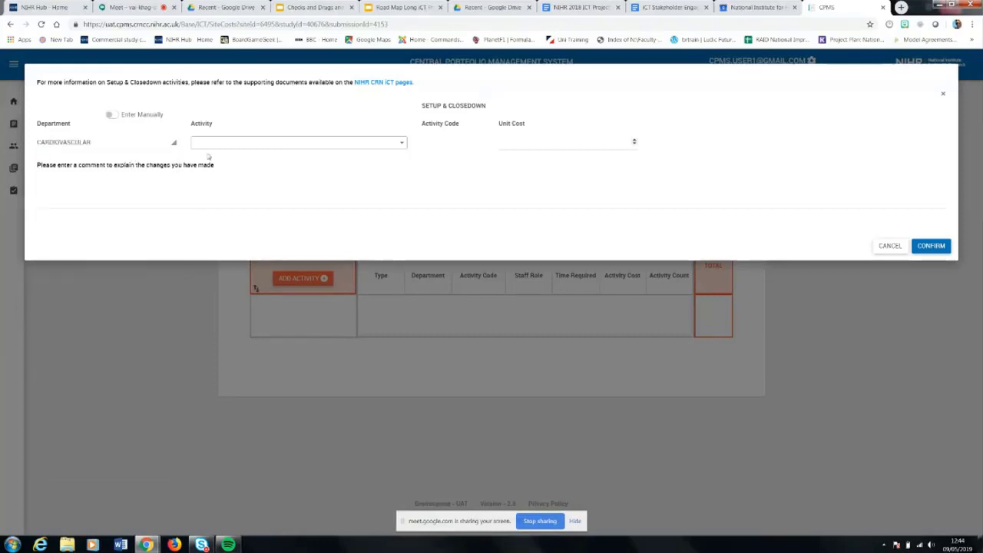
{"action": "left_click", "coordinate": [316, 146]}
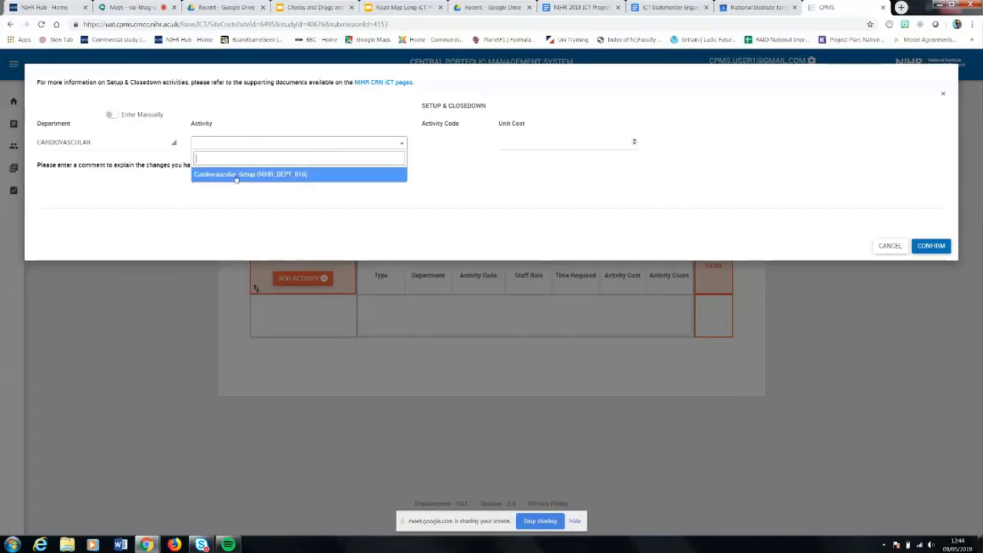
{"action": "left_click", "coordinate": [236, 175]}
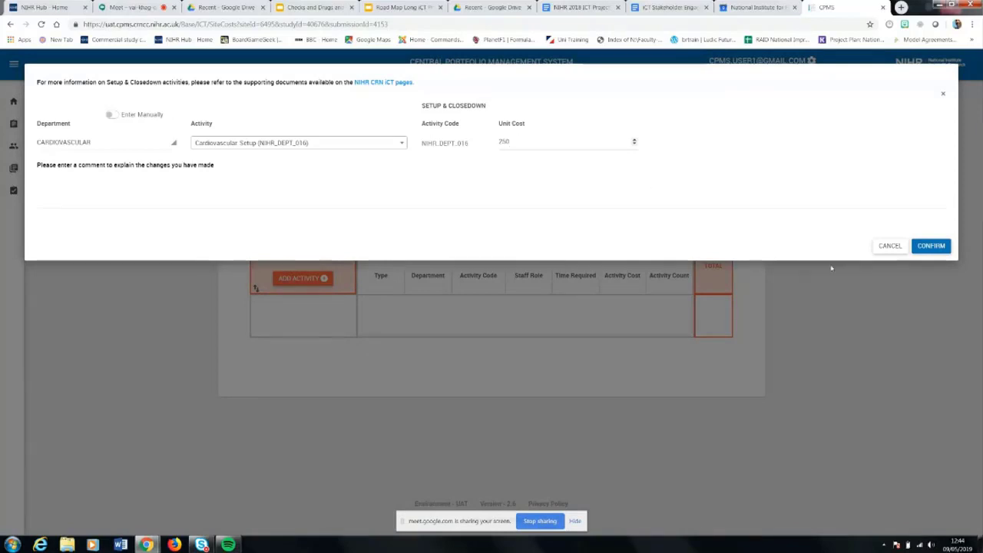
{"action": "left_click", "coordinate": [890, 246]}
Step: Start a fresh activity with the Radiology department, then reopen the department list
{"action": "left_click", "coordinate": [303, 278]}
{"action": "left_click", "coordinate": [62, 144]}
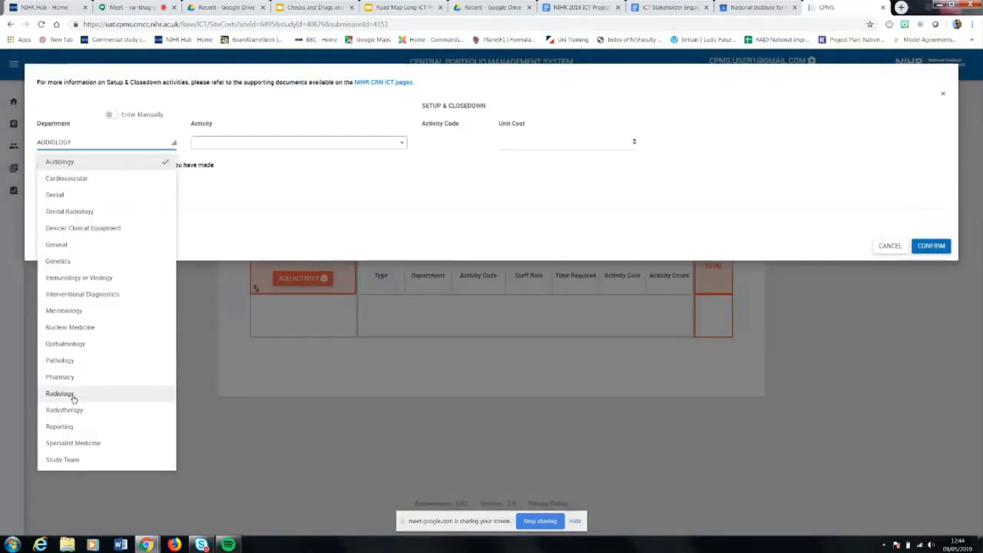
{"action": "left_click", "coordinate": [69, 393]}
{"action": "left_click", "coordinate": [343, 146]}
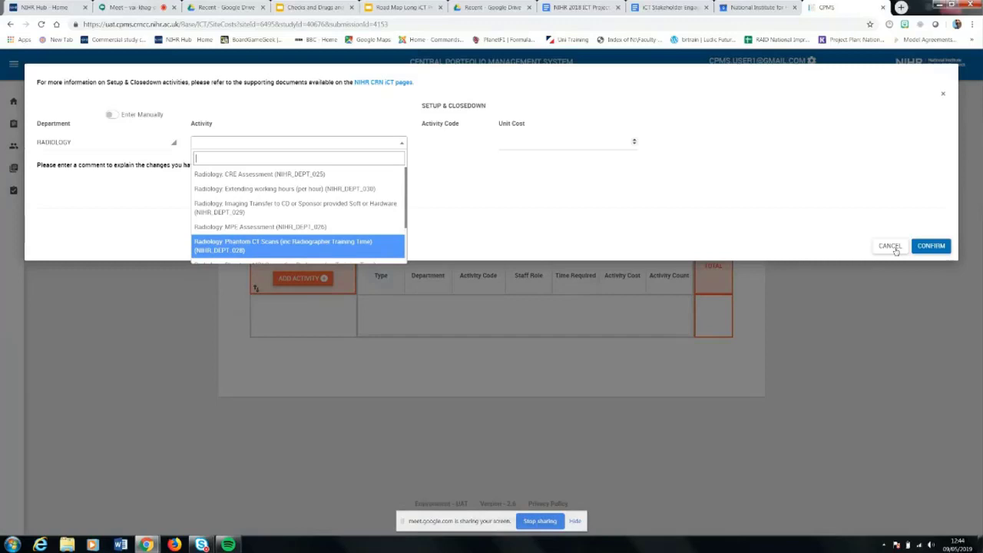
{"action": "left_click", "coordinate": [173, 142]}
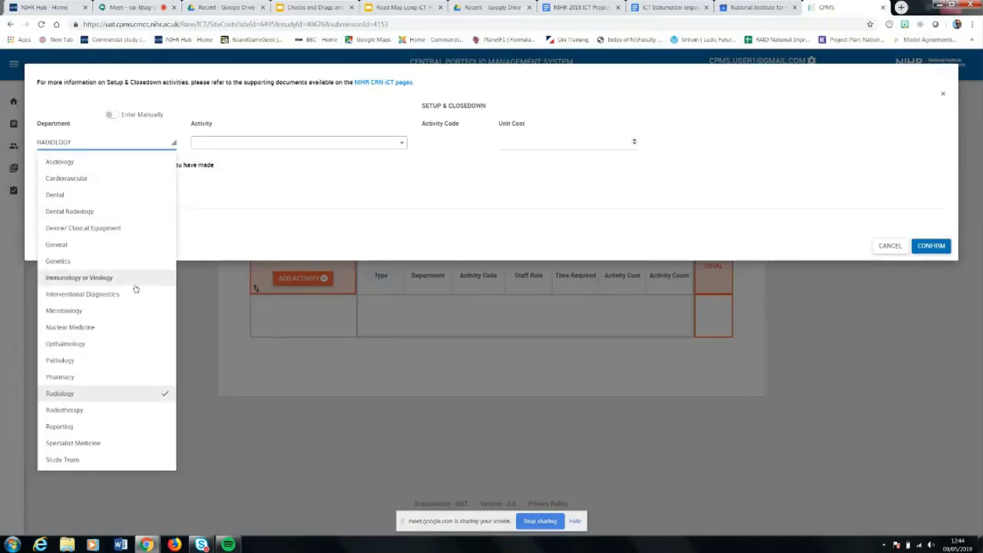
Step: Add the General: R&D fee activity with the comment 'R&D Setup' and confirm
{"action": "left_click", "coordinate": [95, 246]}
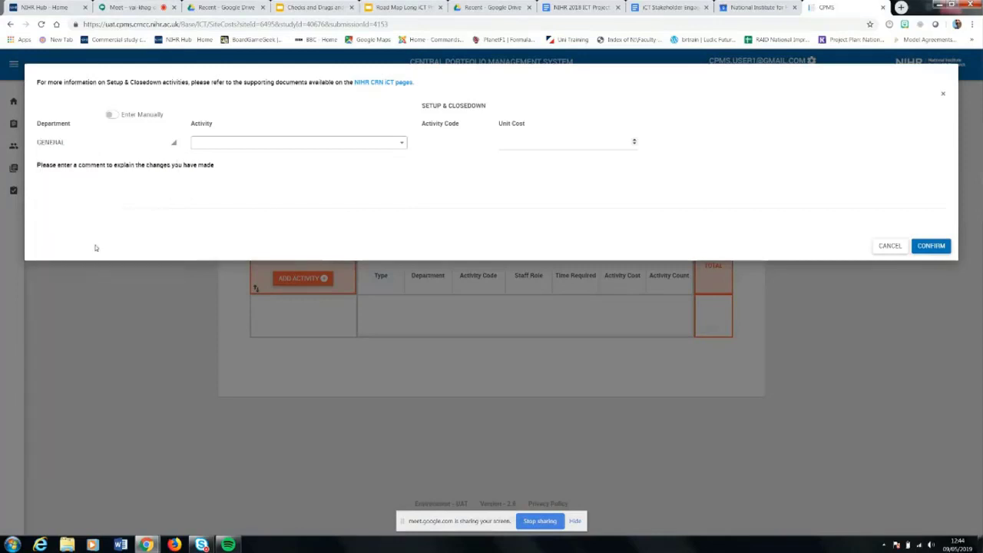
{"action": "left_click", "coordinate": [278, 150]}
{"action": "type", "text": "R&D"}
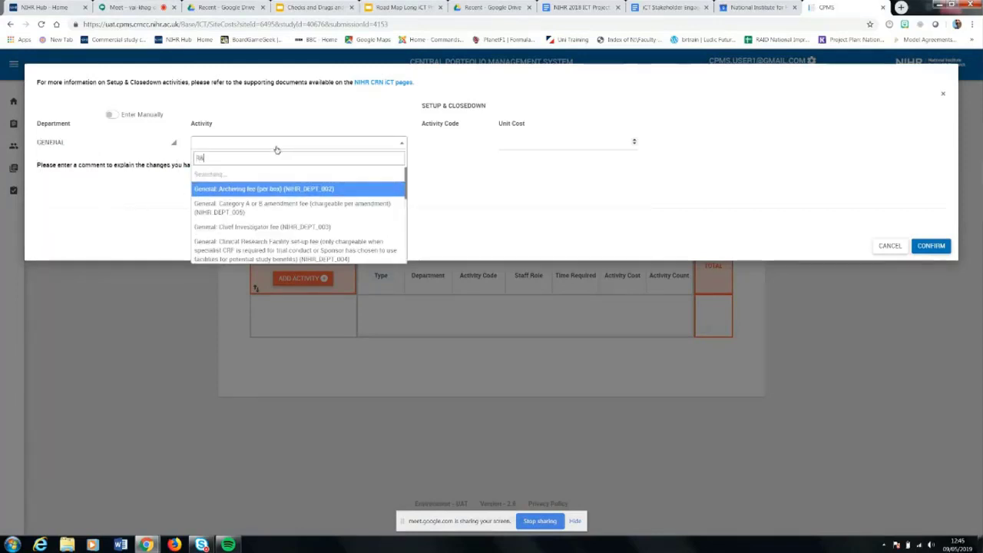
{"action": "left_click", "coordinate": [258, 185]}
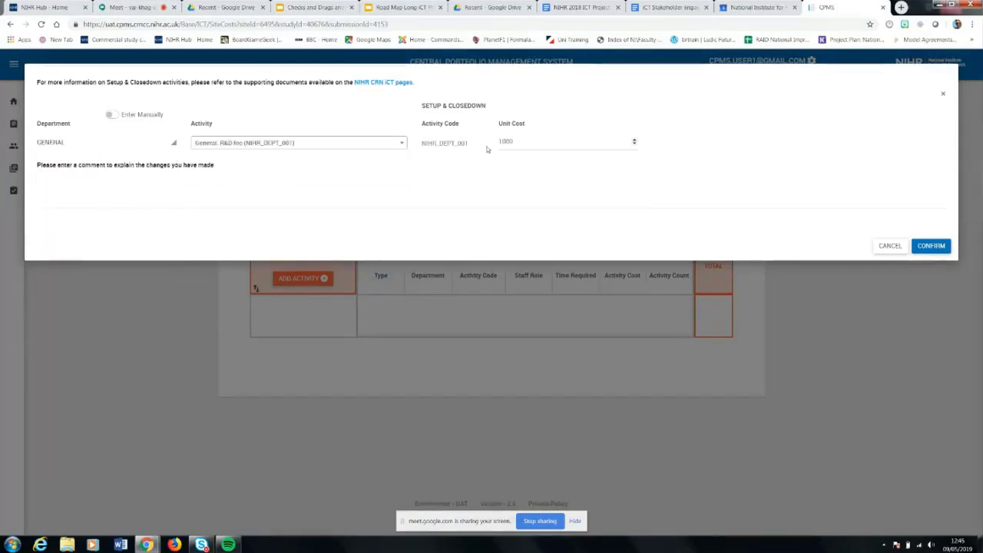
{"action": "left_click", "coordinate": [309, 197]}
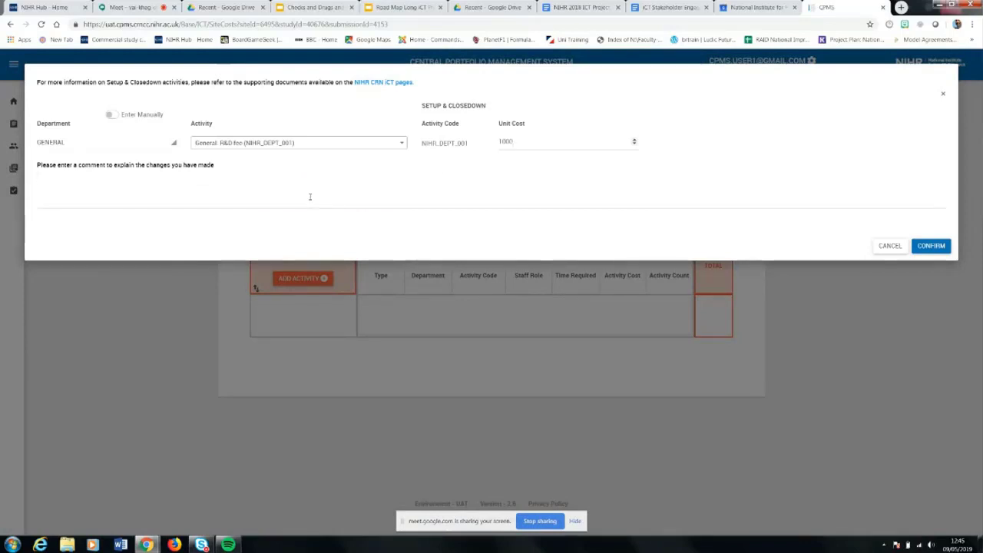
{"action": "type", "text": "R&D Setup"}
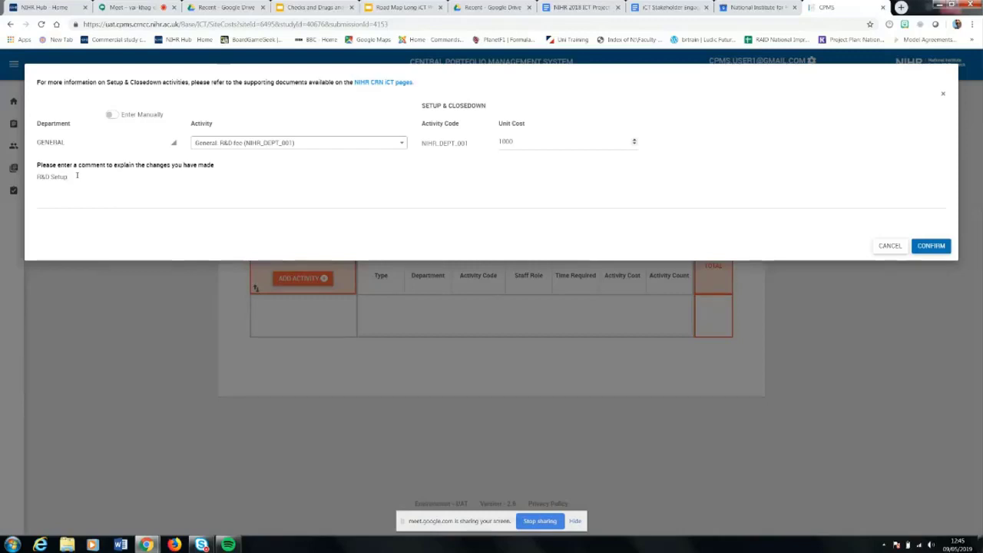
{"action": "left_click", "coordinate": [941, 250]}
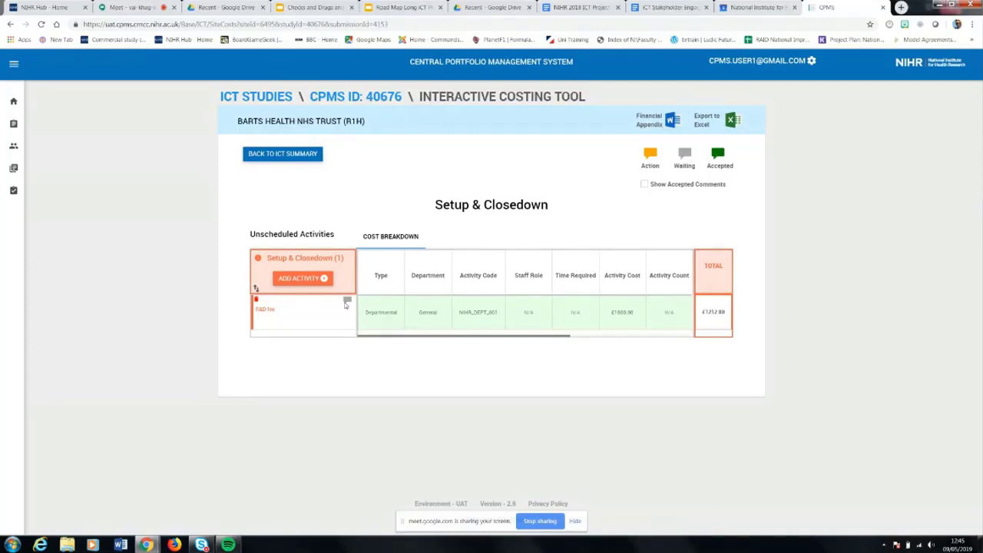
Step: Return to the ICT summary, open the Main arm, and scroll through its visit schedule
{"action": "left_click", "coordinate": [267, 154]}
{"action": "left_click", "coordinate": [326, 213]}
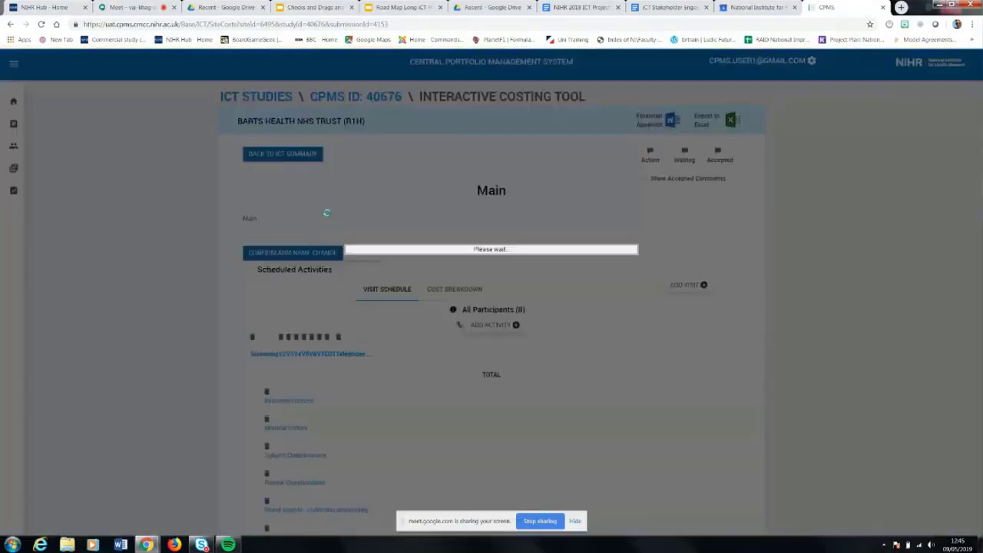
{"action": "scroll", "coordinate": [443, 321], "scroll_direction": "down", "scroll_amount": 1}
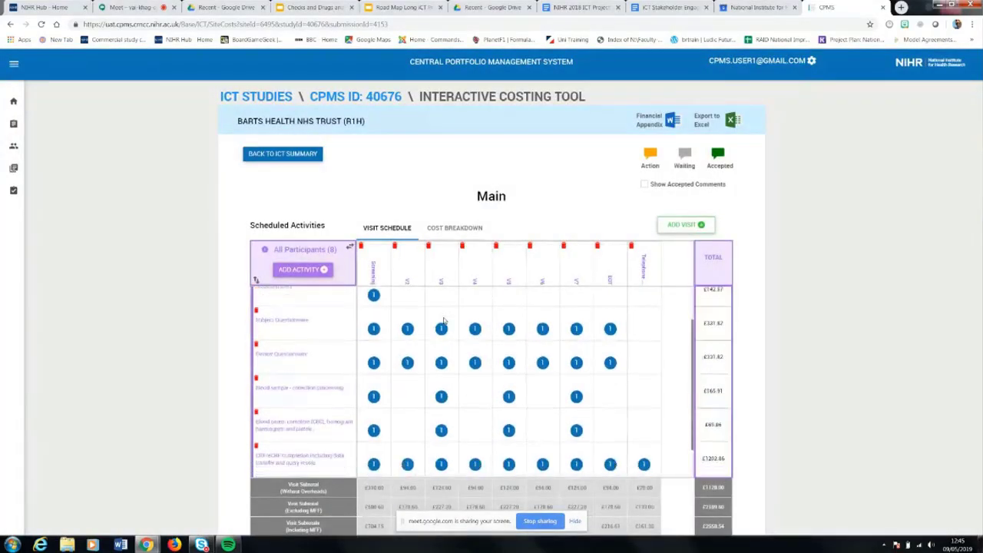
{"action": "scroll", "coordinate": [443, 321], "scroll_direction": "down", "scroll_amount": 1}
{"action": "scroll", "coordinate": [244, 351], "scroll_direction": "down", "scroll_amount": 2}
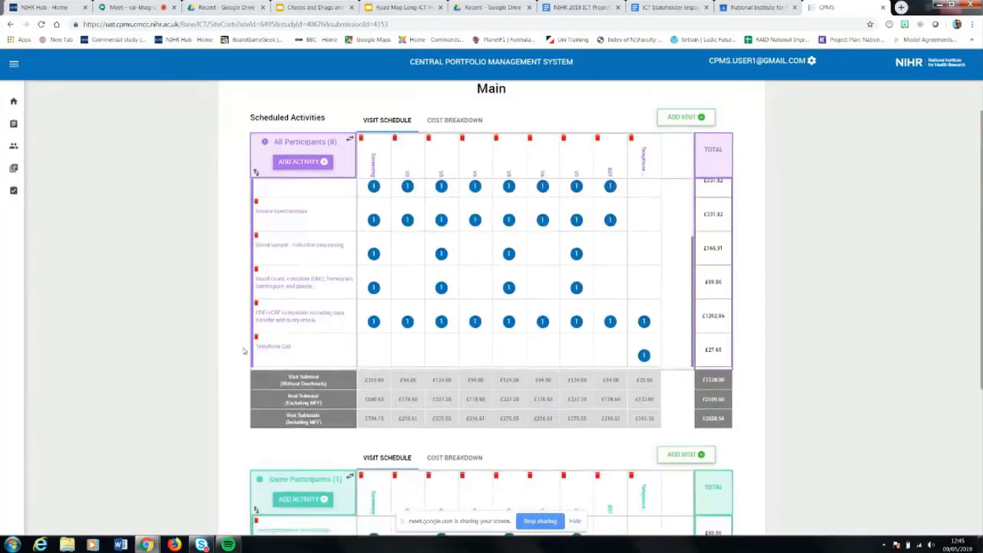
{"action": "scroll", "coordinate": [244, 351], "scroll_direction": "down", "scroll_amount": 3}
{"action": "scroll", "coordinate": [244, 351], "scroll_direction": "down", "scroll_amount": 1}
{"action": "scroll", "coordinate": [244, 351], "scroll_direction": "up", "scroll_amount": 4}
{"action": "scroll", "coordinate": [246, 345], "scroll_direction": "up", "scroll_amount": 2}
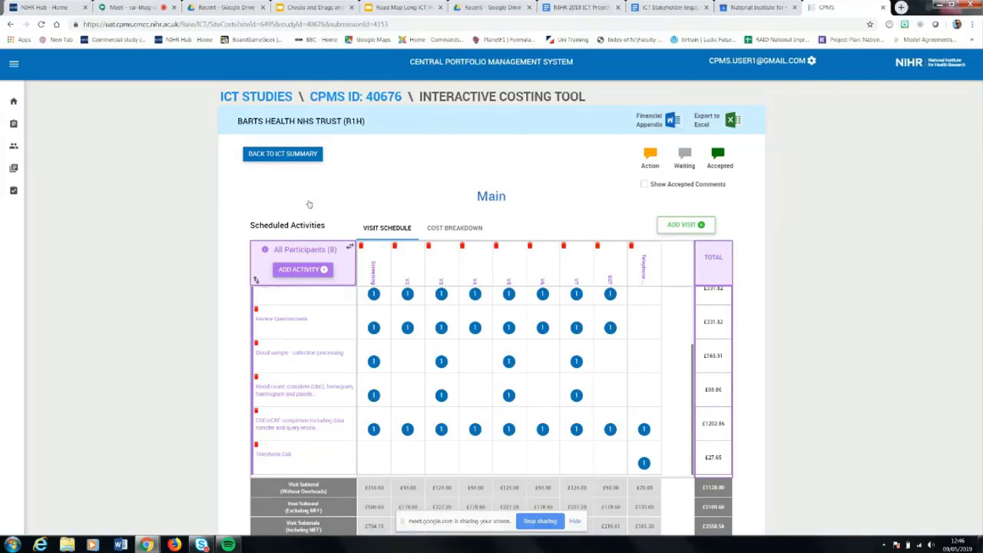
{"action": "left_click", "coordinate": [290, 154]}
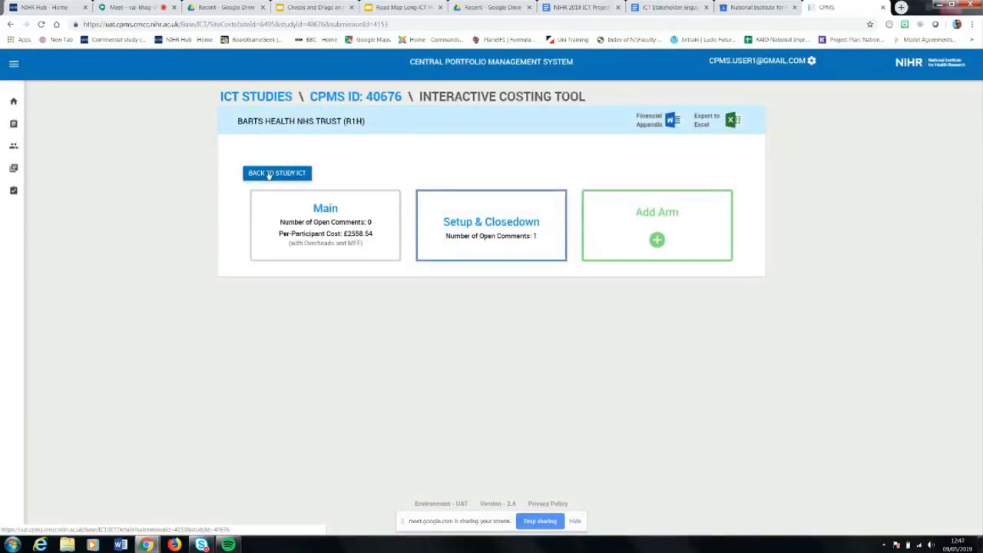
{"action": "left_click", "coordinate": [323, 206]}
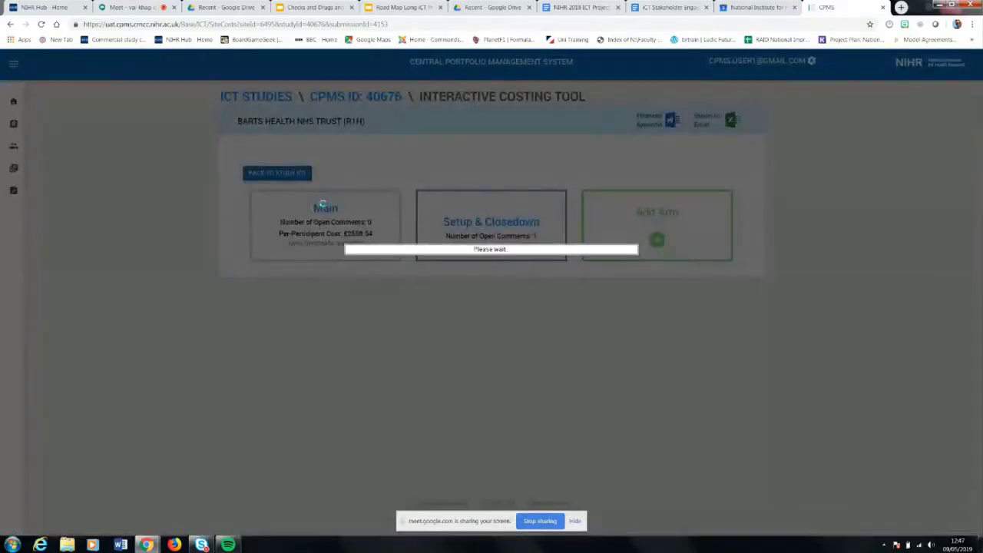